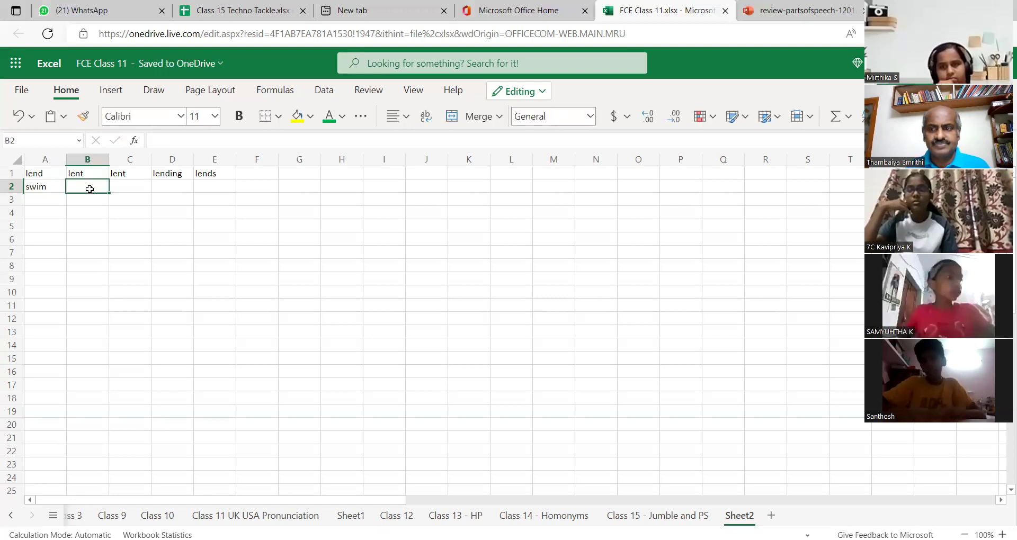
{"action": "type", "text": "s"}
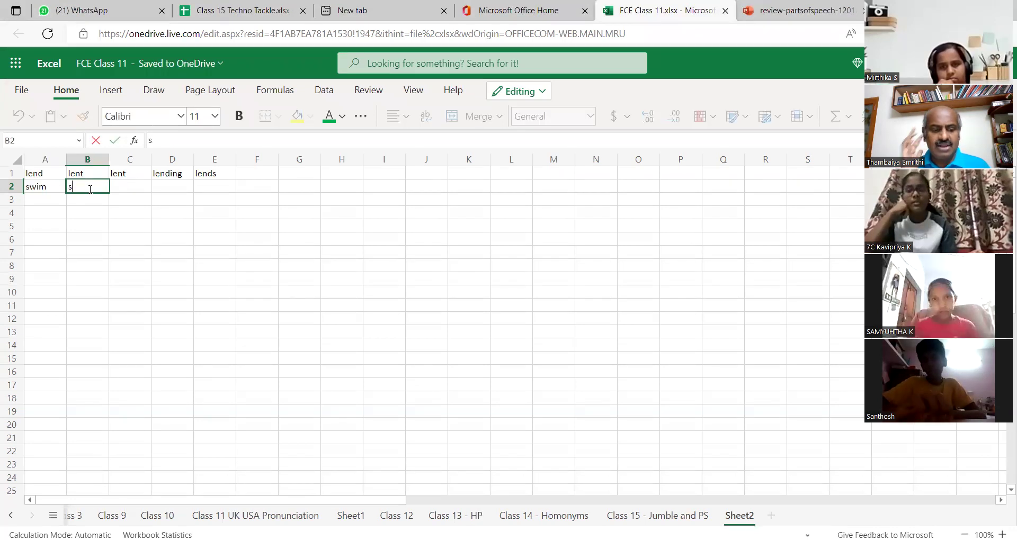
{"action": "type", "text": "wam"}
Enter swam, swum and swimming across row 2 beneath the lend headings
{"action": "left_click", "coordinate": [123, 182]}
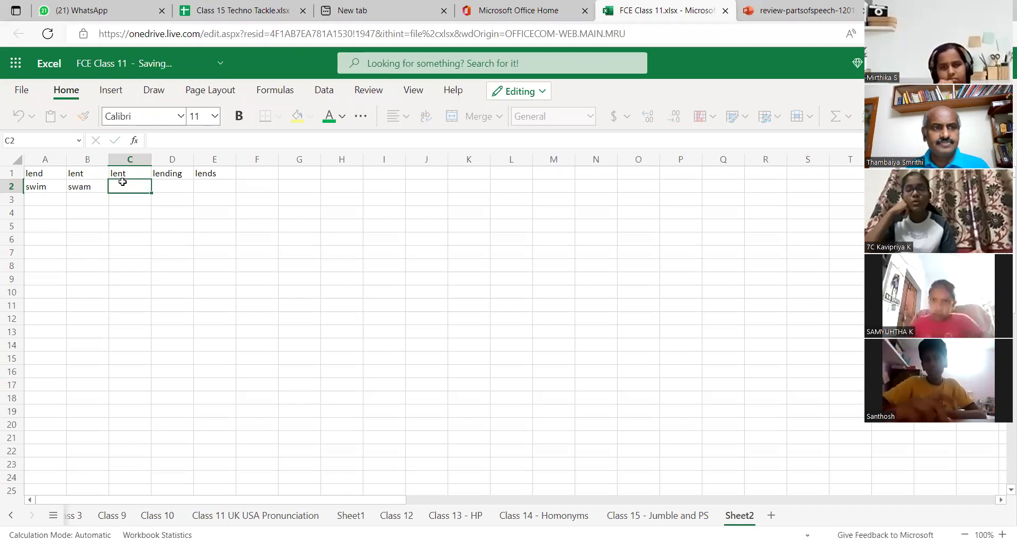
{"action": "type", "text": "swum"}
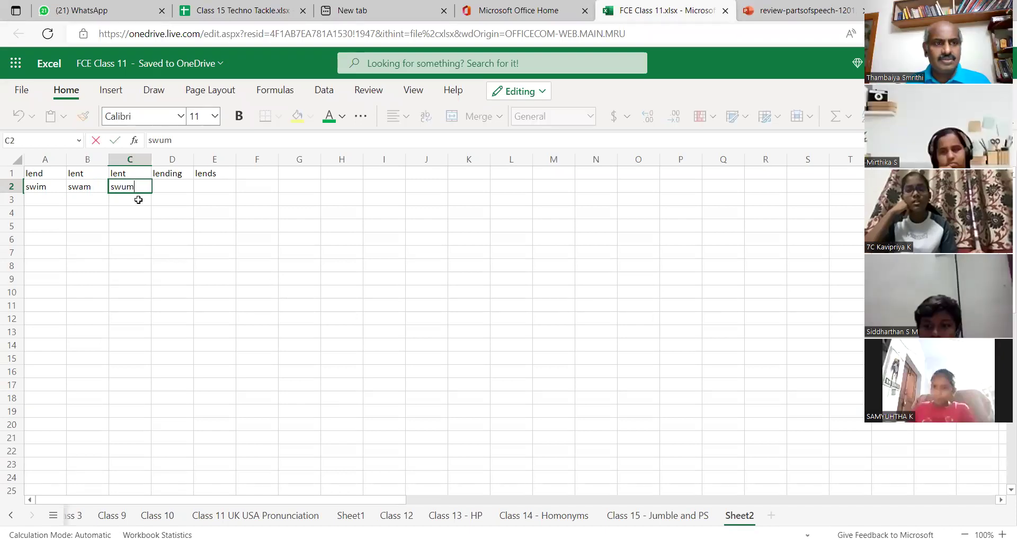
{"action": "key", "text": "Tab"}
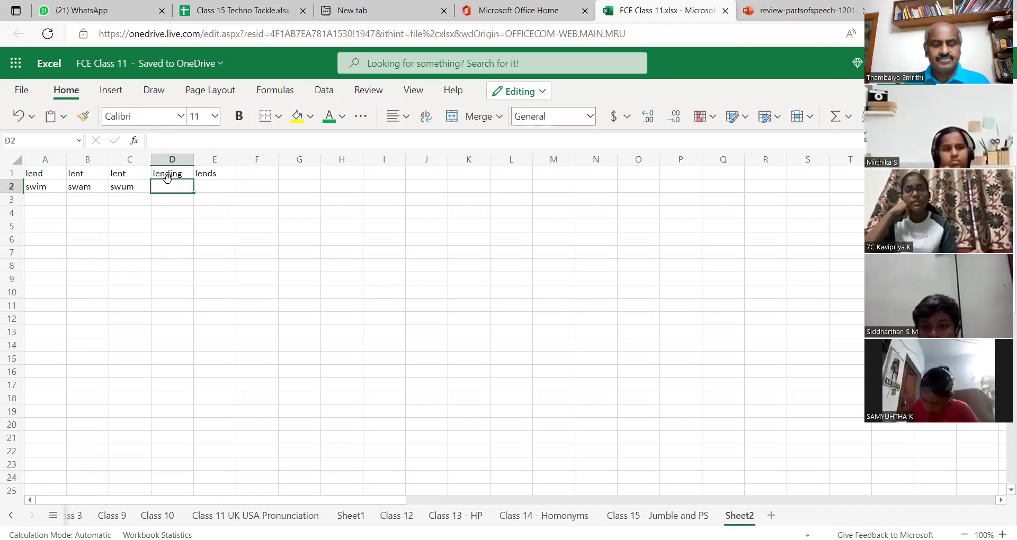
{"action": "type", "text": "swim"}
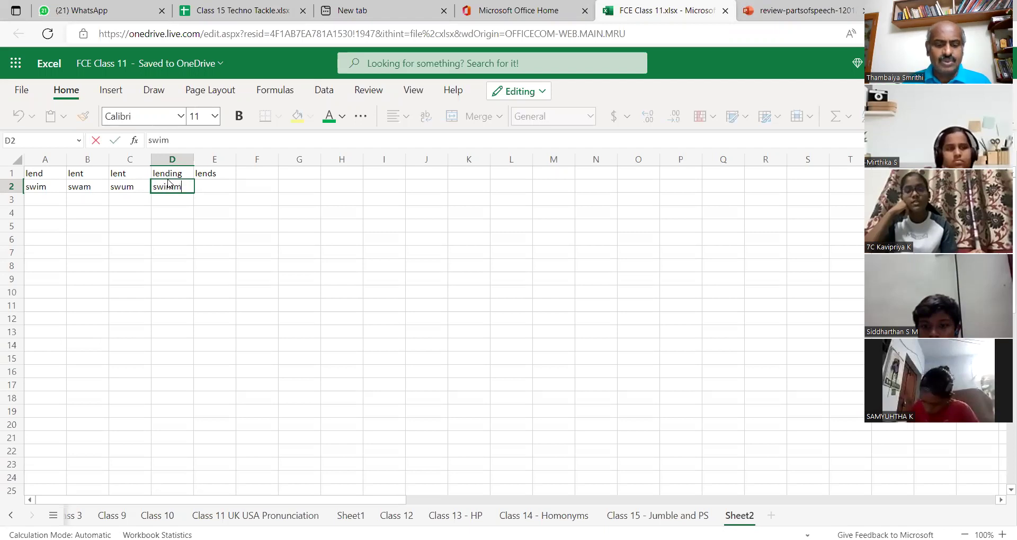
{"action": "type", "text": "ming"}
{"action": "left_click", "coordinate": [212, 185]}
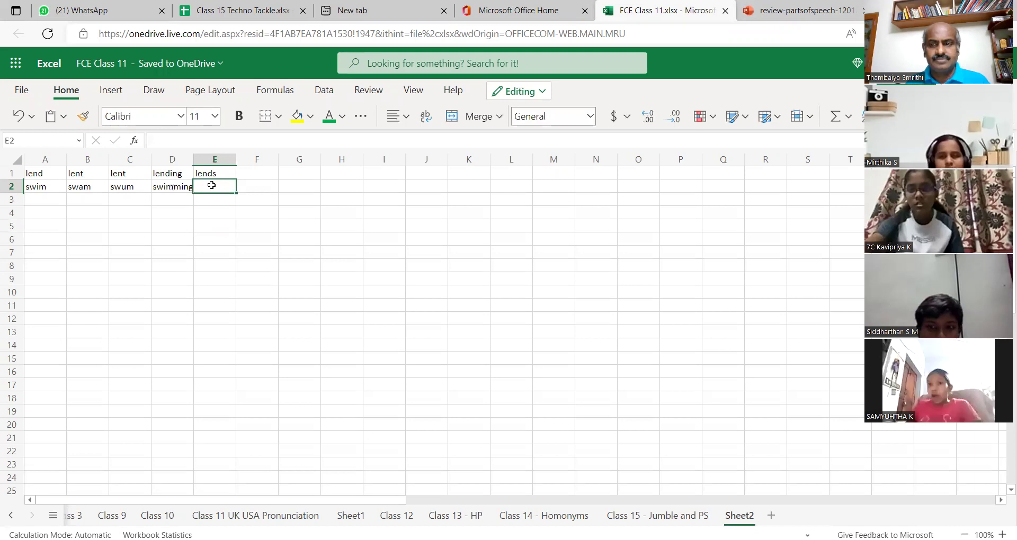
{"action": "type", "text": "swi"}
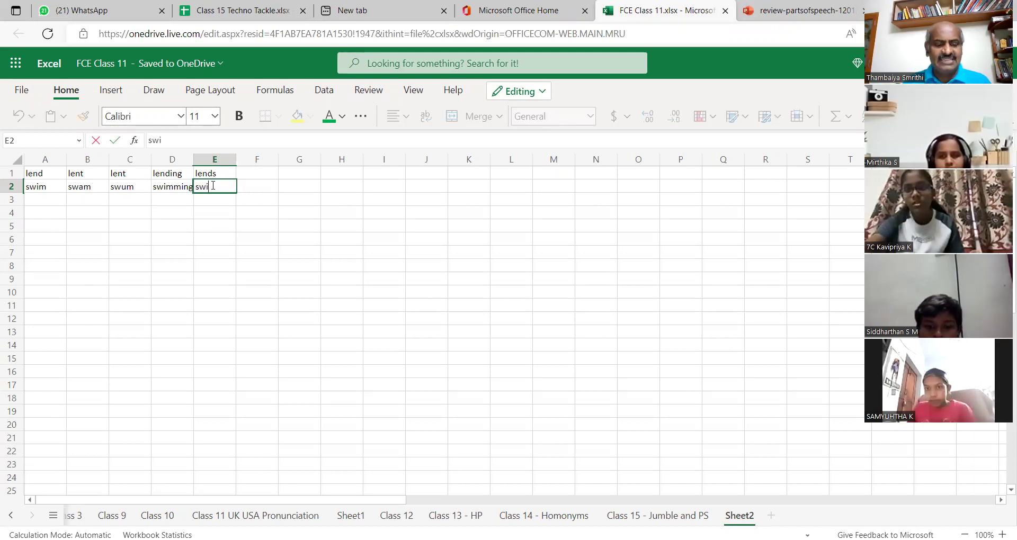
{"action": "type", "text": "ms"}
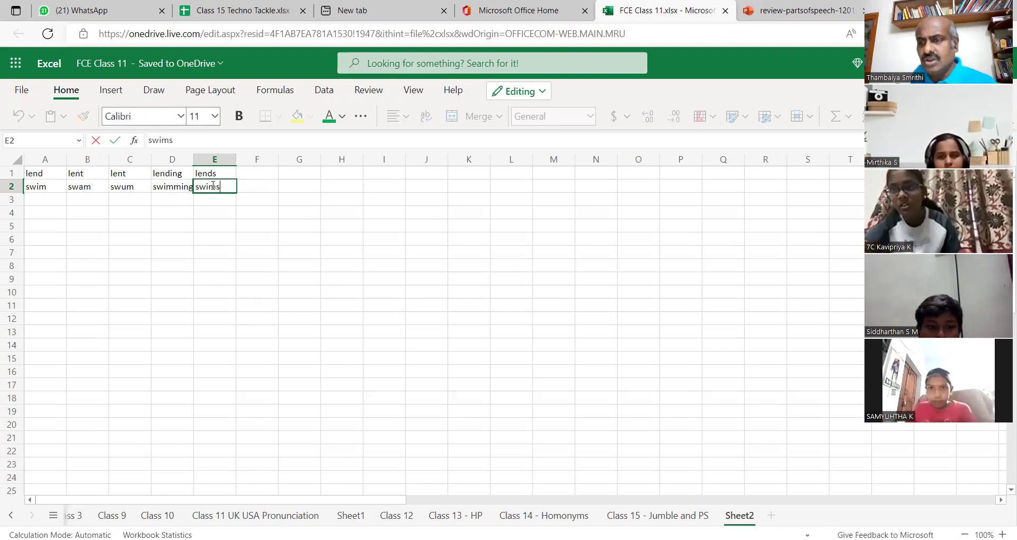
Finish the swims entry and rename Sheet2 to 'Family 2'
{"action": "left_click", "coordinate": [182, 225]}
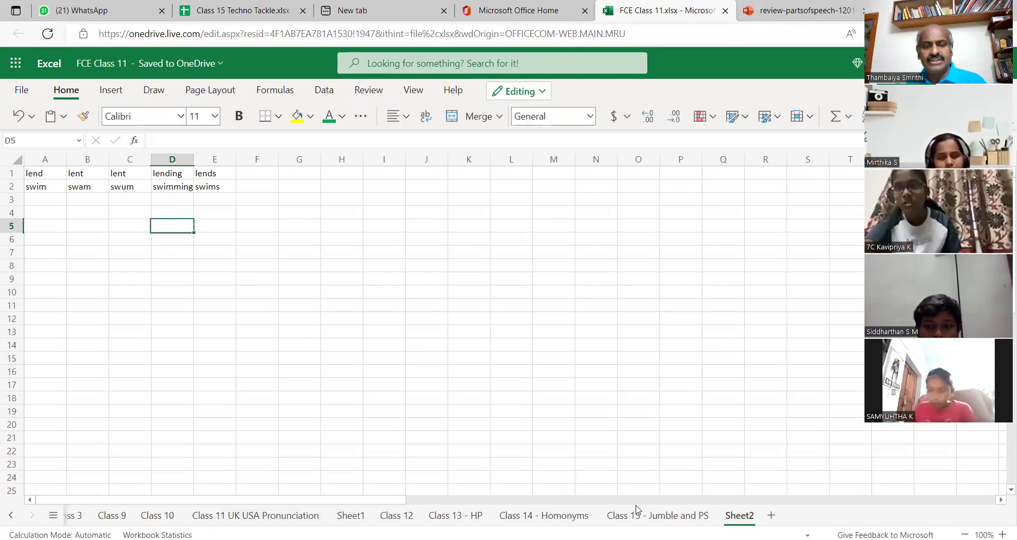
{"action": "double_click", "coordinate": [723, 515]}
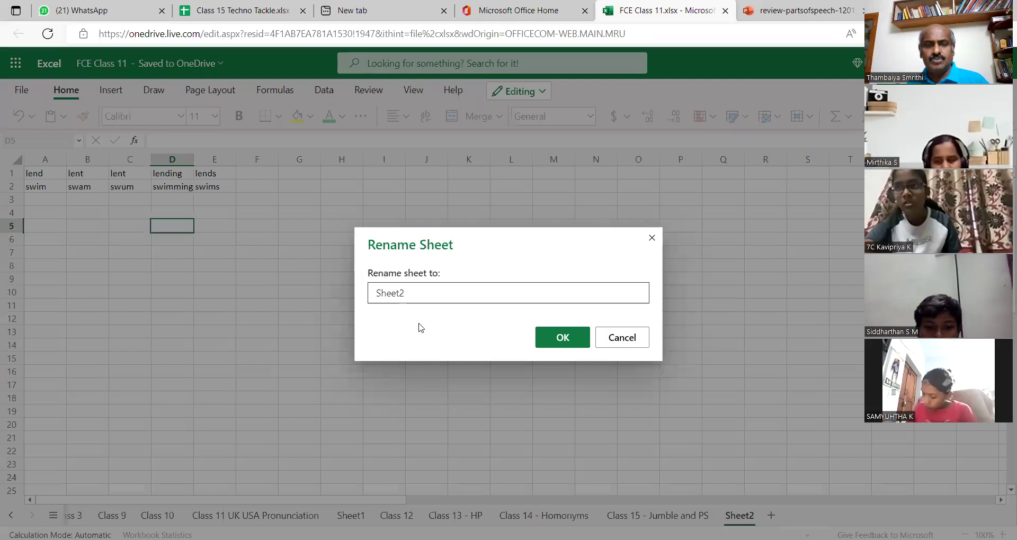
{"action": "type", "text": "Fami"}
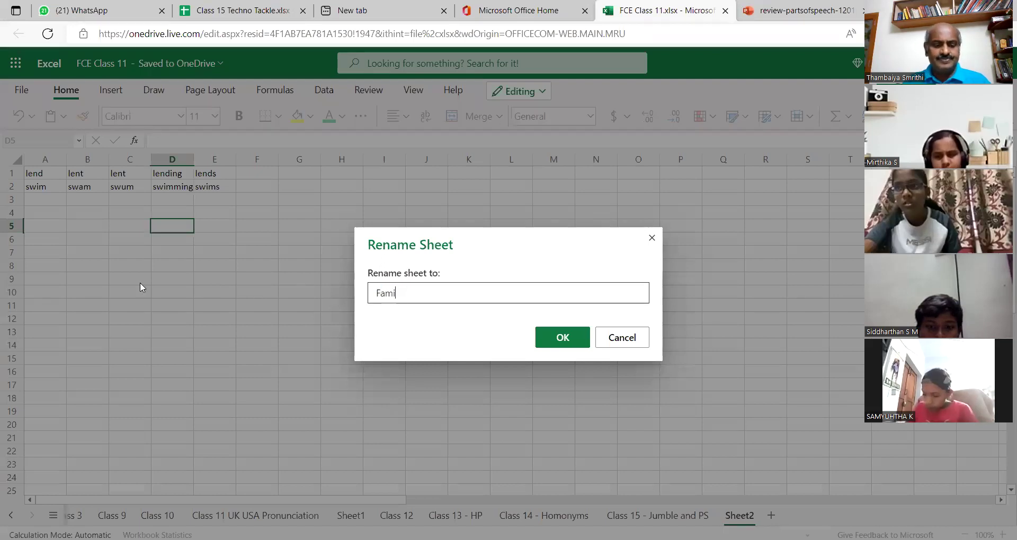
{"action": "type", "text": "ly 2"}
{"action": "key", "text": "Return"}
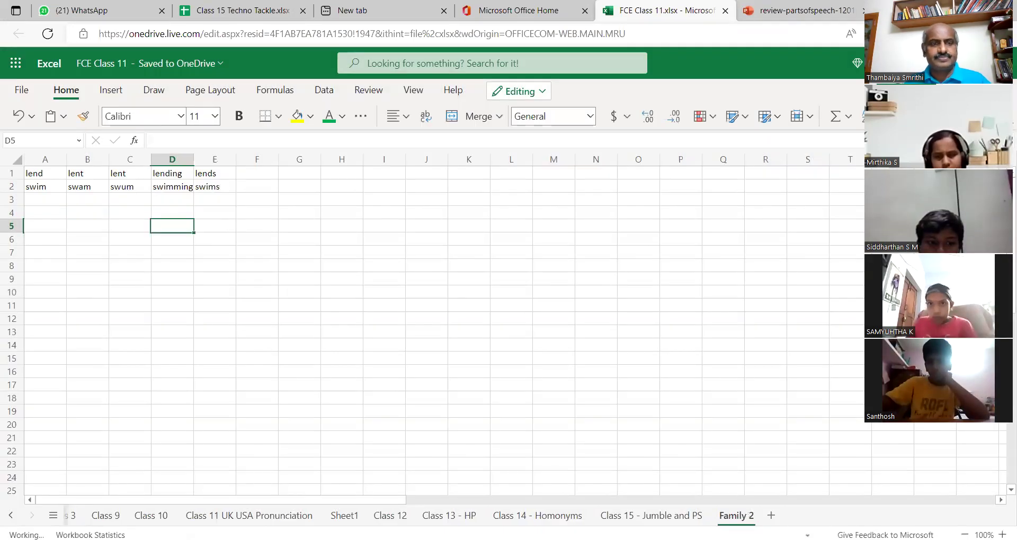
Check the 'Who does not know her?' sentence on the Class 15 - Jumble and PS sheet, then return to Family 2
{"action": "left_click", "coordinate": [651, 514]}
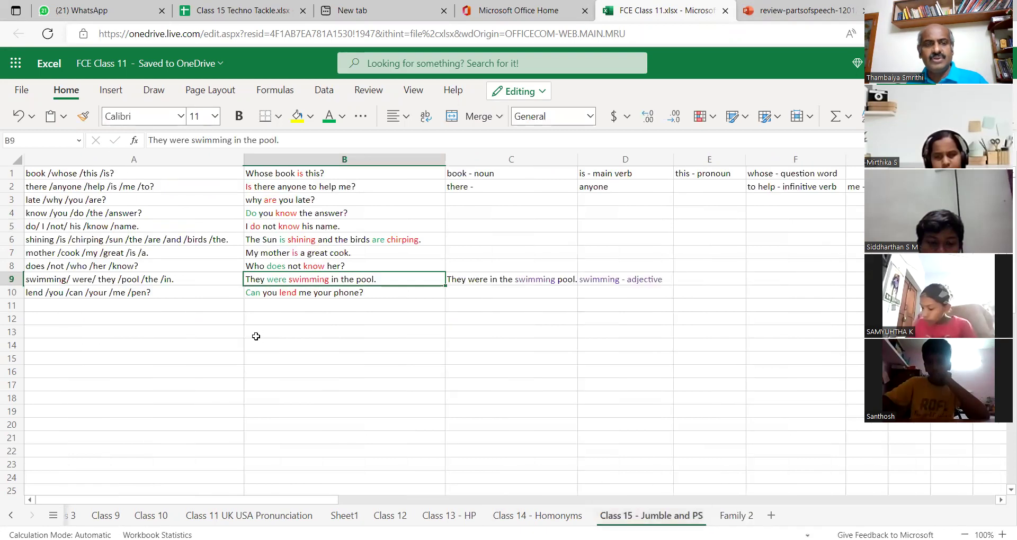
{"action": "left_click", "coordinate": [305, 266]}
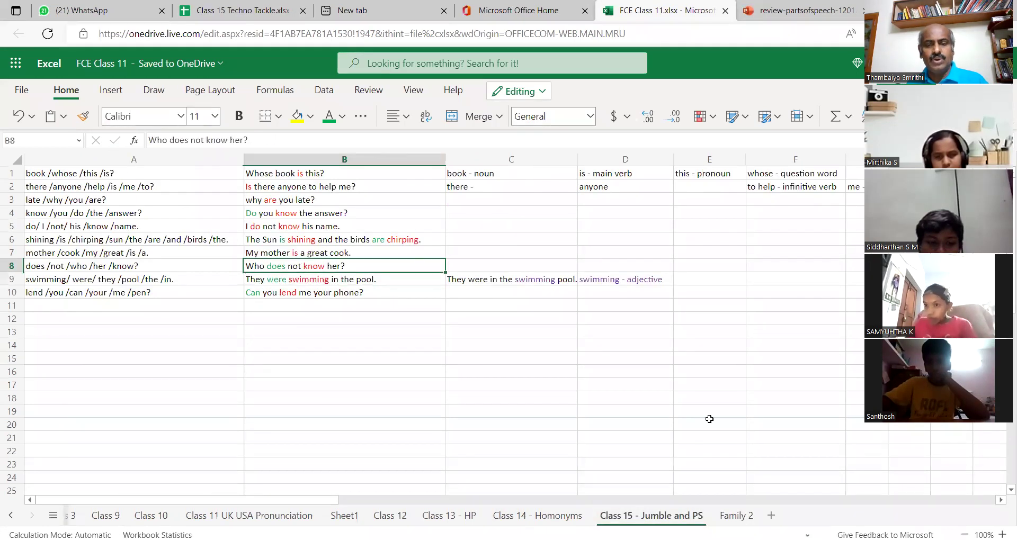
{"action": "left_click", "coordinate": [736, 515]}
Enter know, knew, known, knowing and knows across cells A3 to E3
{"action": "left_click", "coordinate": [43, 199]}
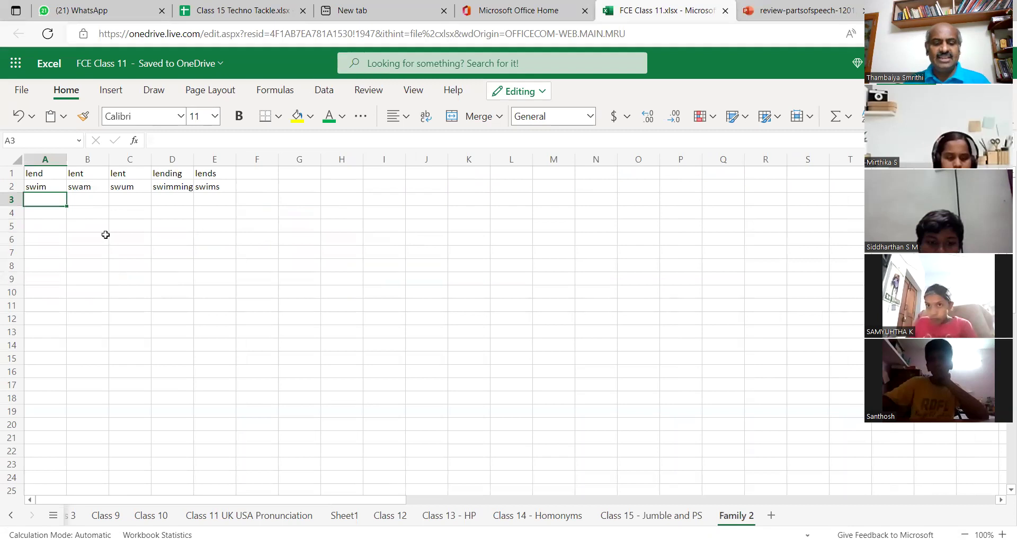
{"action": "type", "text": "know"}
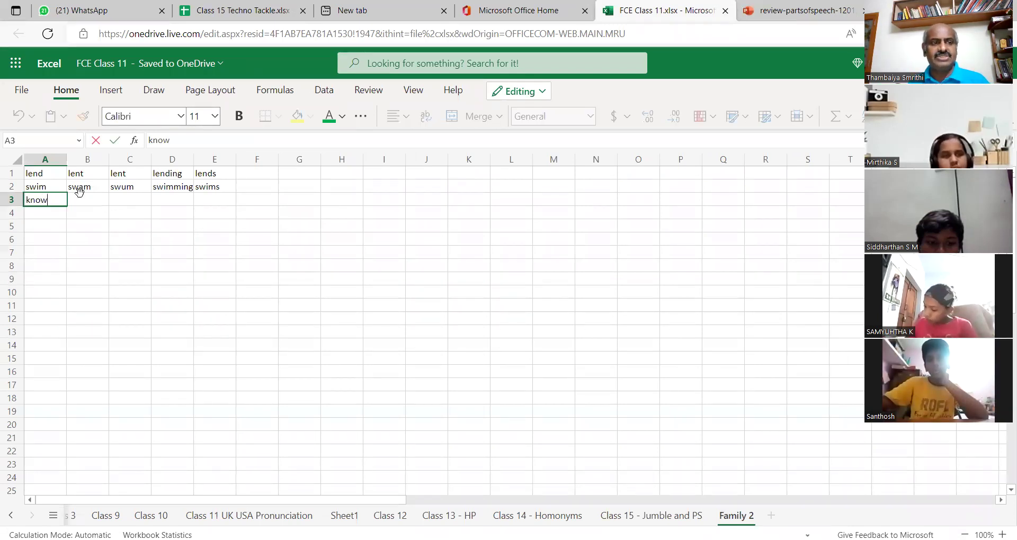
{"action": "key", "text": "Tab"}
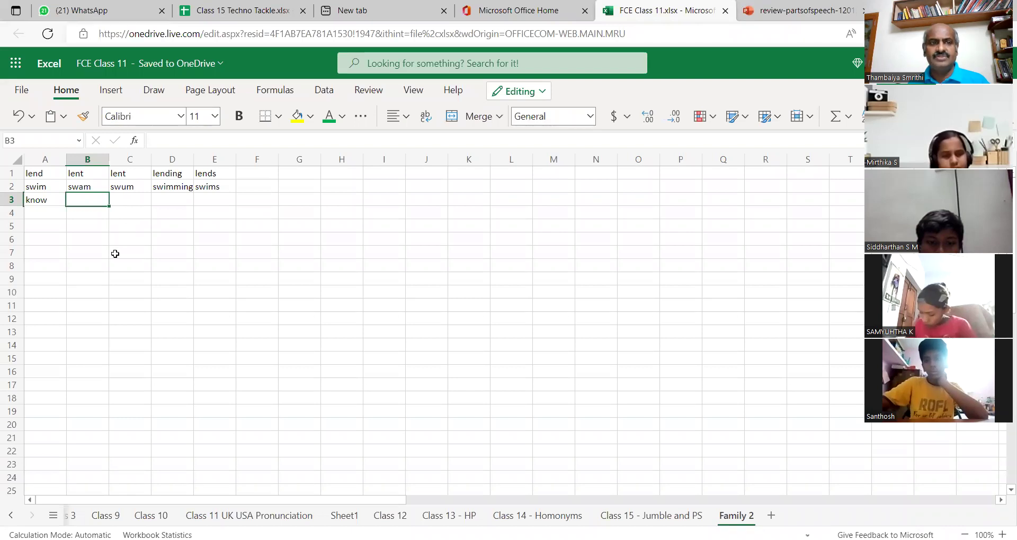
{"action": "left_click", "coordinate": [99, 239]}
{"action": "left_click", "coordinate": [84, 200]}
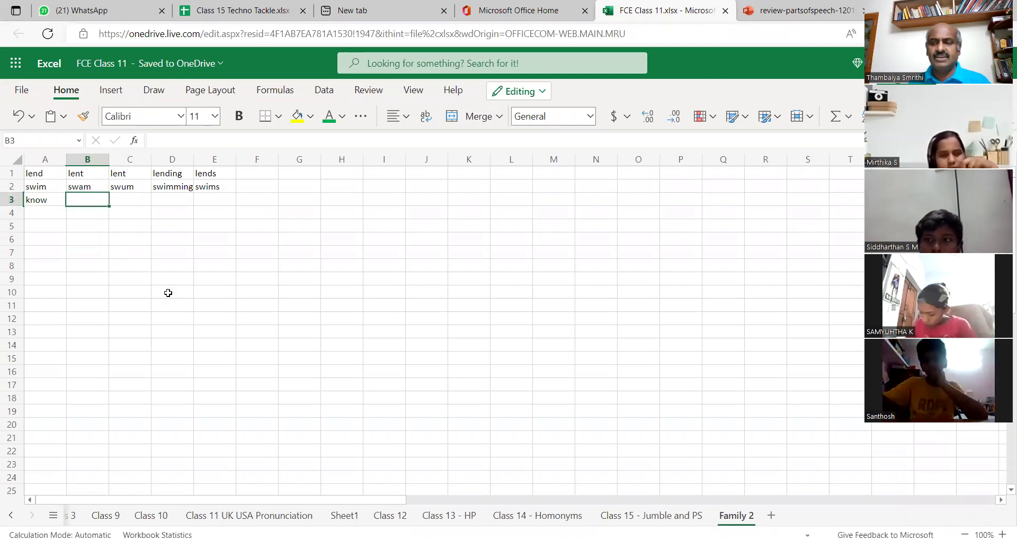
{"action": "type", "text": "knew"}
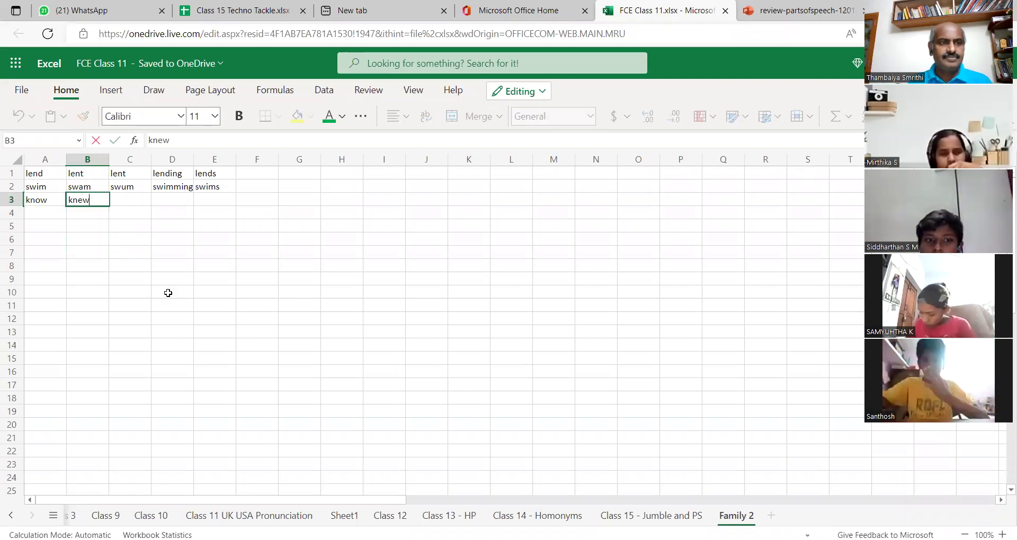
{"action": "left_click", "coordinate": [120, 201]}
{"action": "type", "text": "known"}
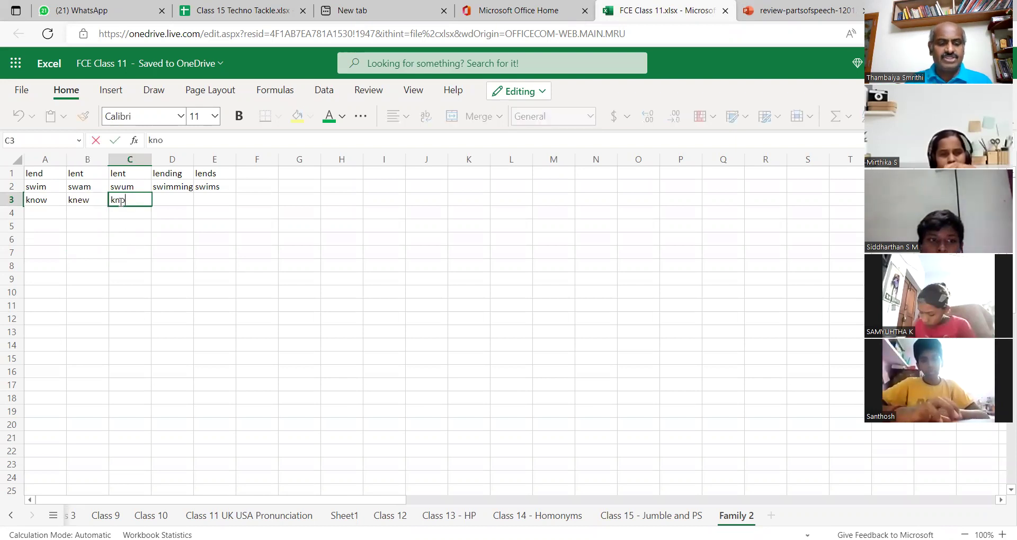
{"action": "left_click", "coordinate": [161, 203]}
{"action": "type", "text": "knowin"}
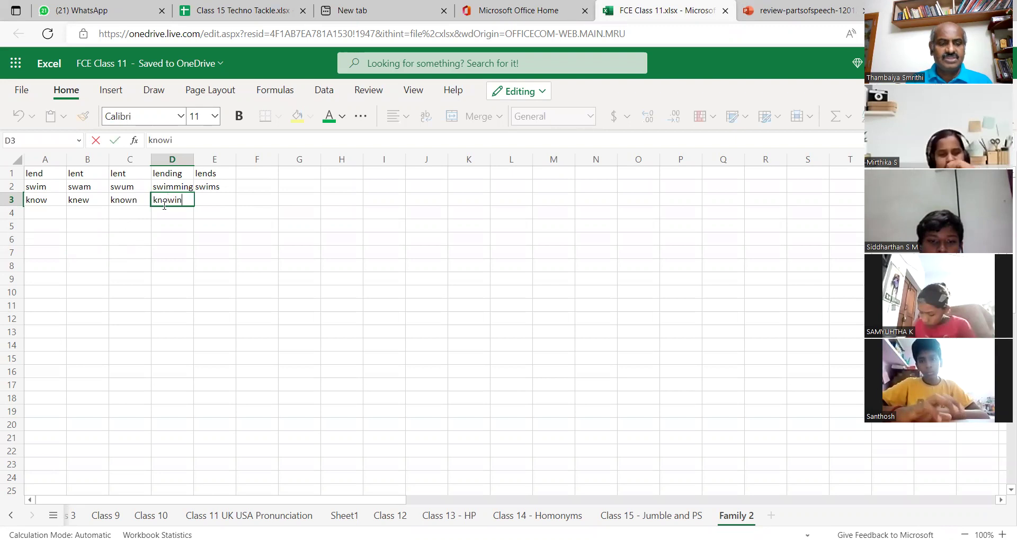
{"action": "type", "text": "g"}
{"action": "left_click", "coordinate": [219, 190]}
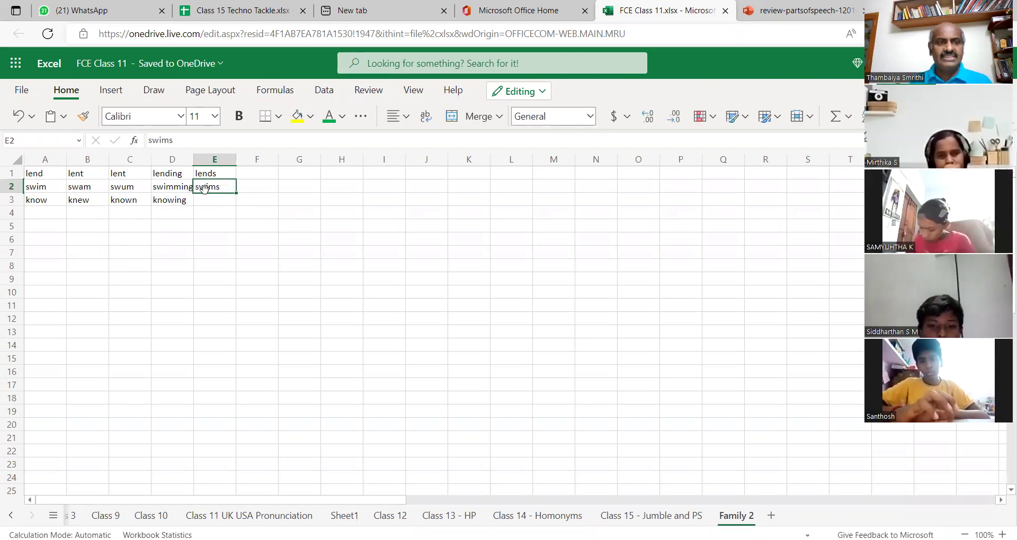
{"action": "left_click", "coordinate": [211, 198]}
{"action": "type", "text": "know"}
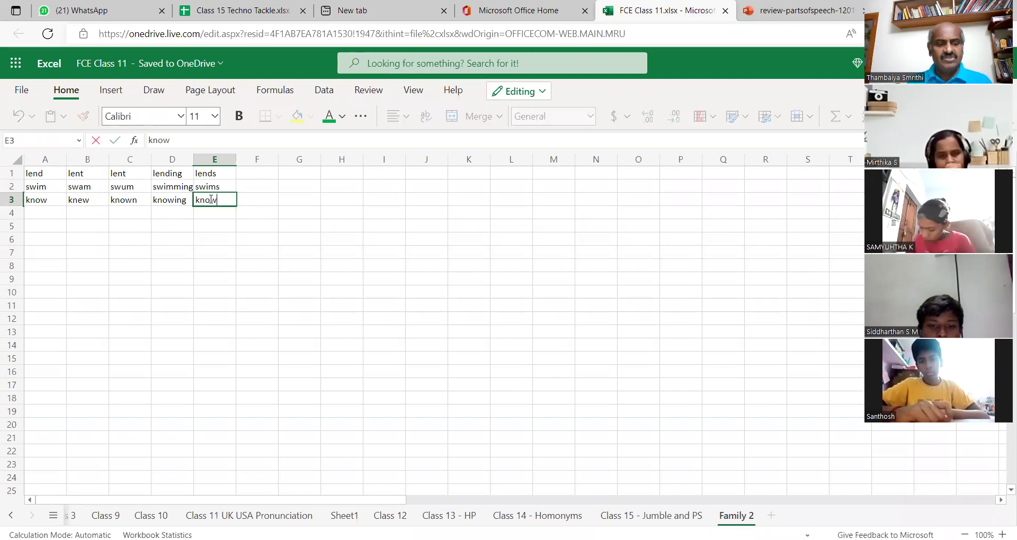
{"action": "type", "text": "s"}
Check 'My mother is a great cook.' on the Class 15 sheet, then return to Family 2
{"action": "left_click", "coordinate": [651, 515]}
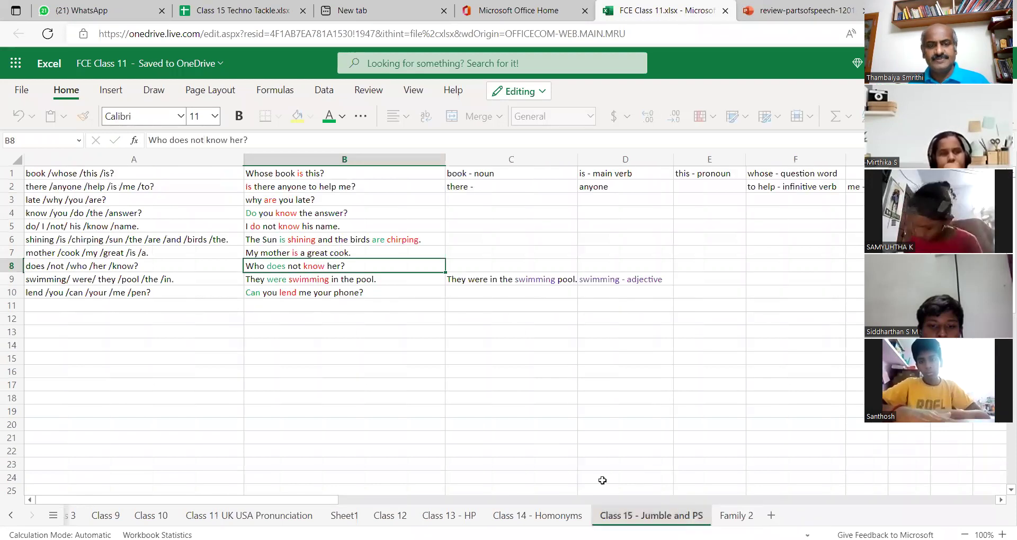
{"action": "left_click", "coordinate": [306, 253]}
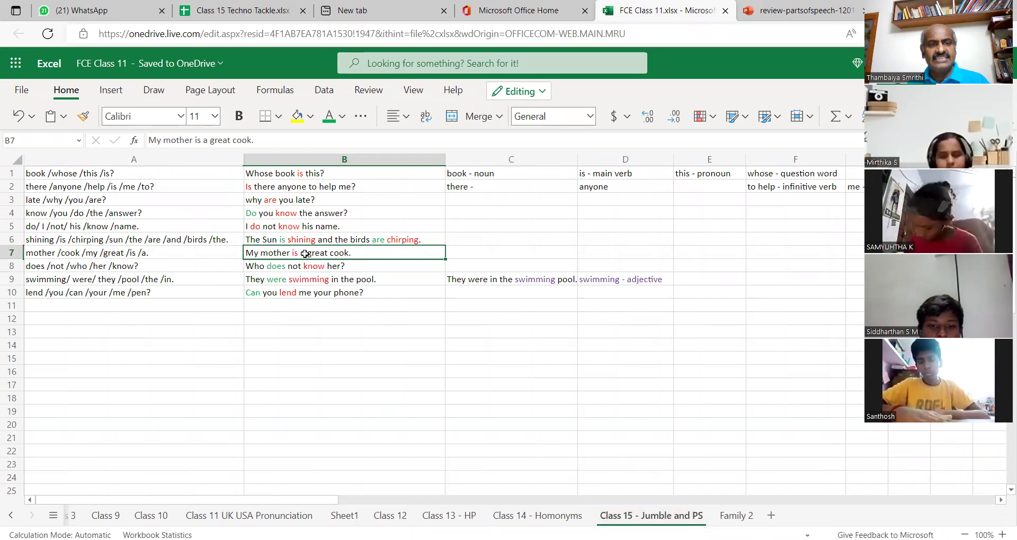
{"action": "left_click", "coordinate": [735, 516]}
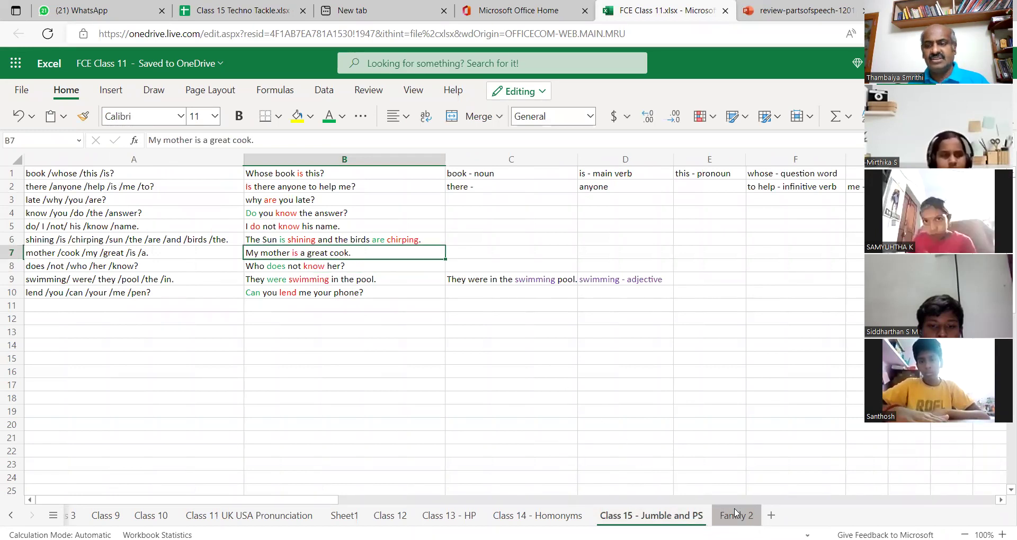
Enter is in A4 and was in B4, ending on cell C4
{"action": "left_click", "coordinate": [40, 209]}
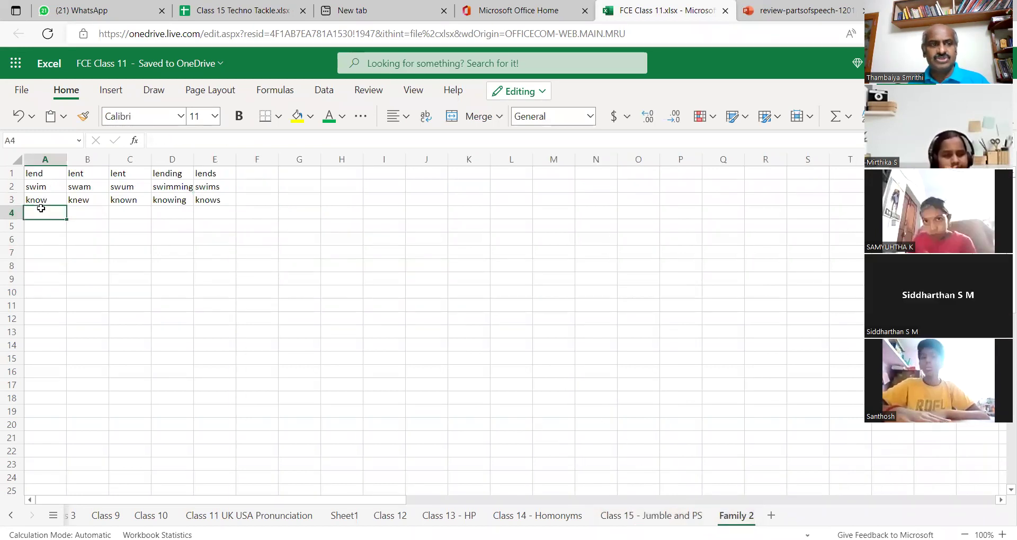
{"action": "type", "text": "is"}
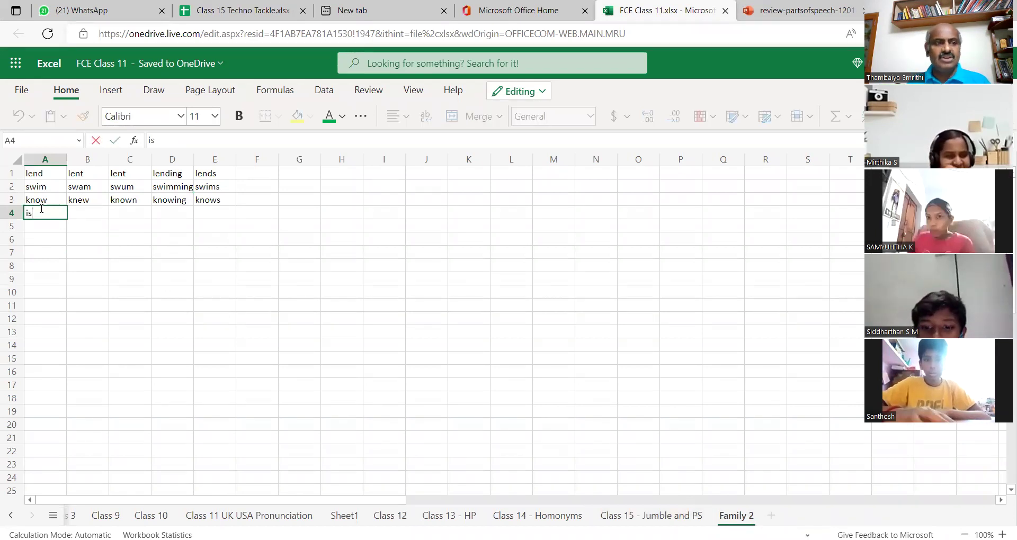
{"action": "left_click", "coordinate": [74, 211]}
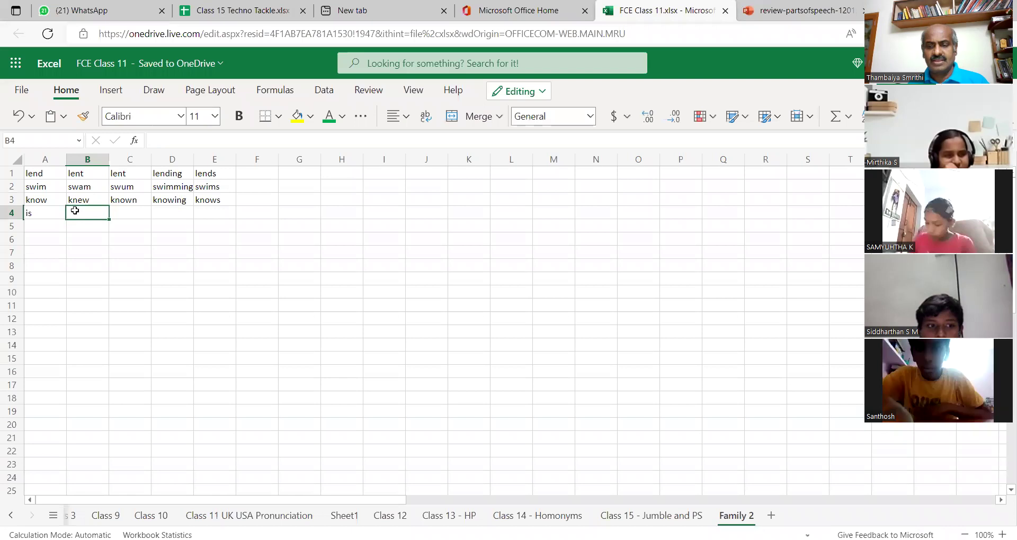
{"action": "type", "text": "was"}
{"action": "left_click", "coordinate": [126, 213]}
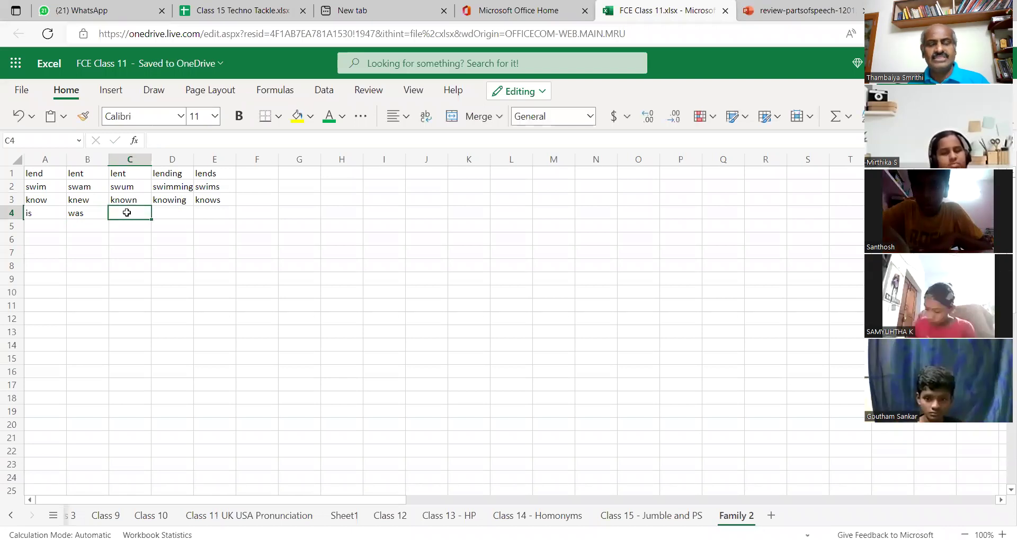